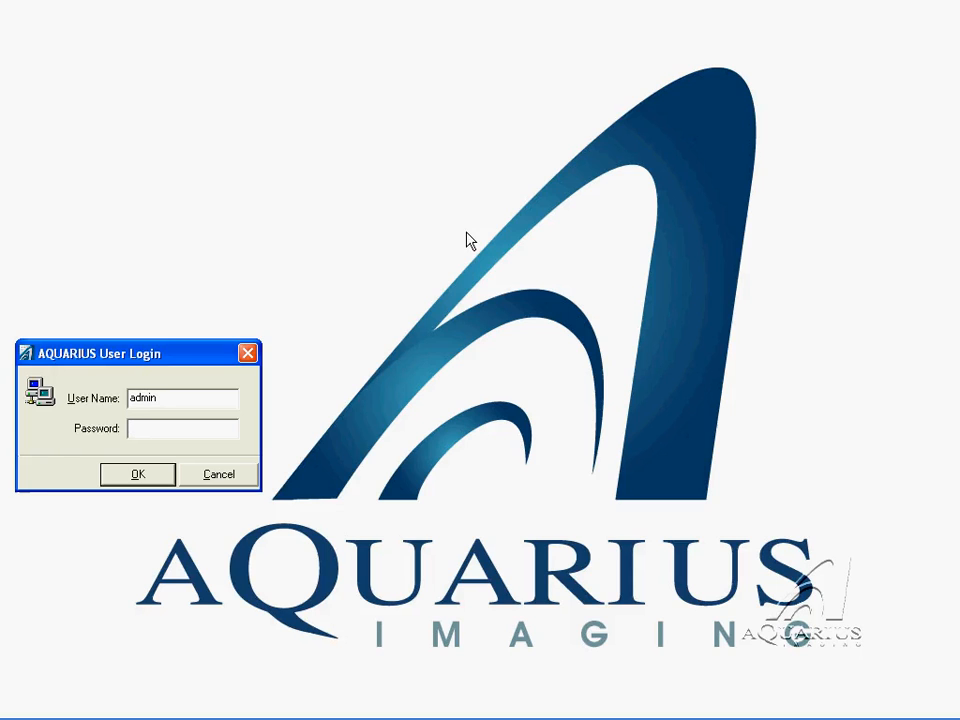
# Step: Log in to AQUARIUS as admin by entering the account password
pyautogui.write('***')
pyautogui.click(140, 475)
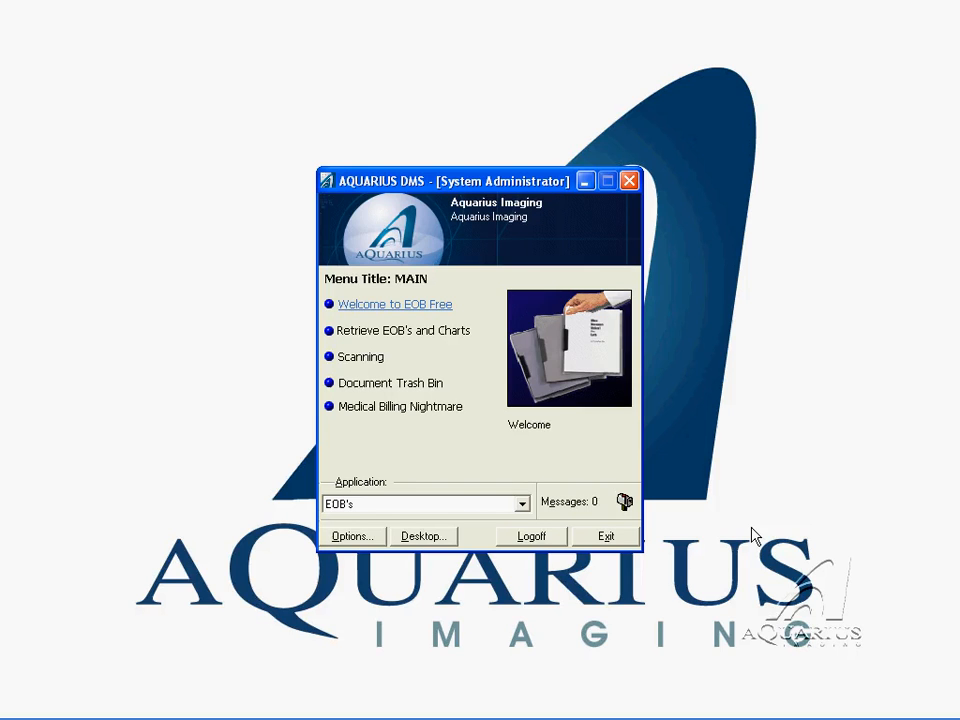
# Step: Play the Scanner Video from the Scanning options and close the media player
pyautogui.moveTo(370, 367)
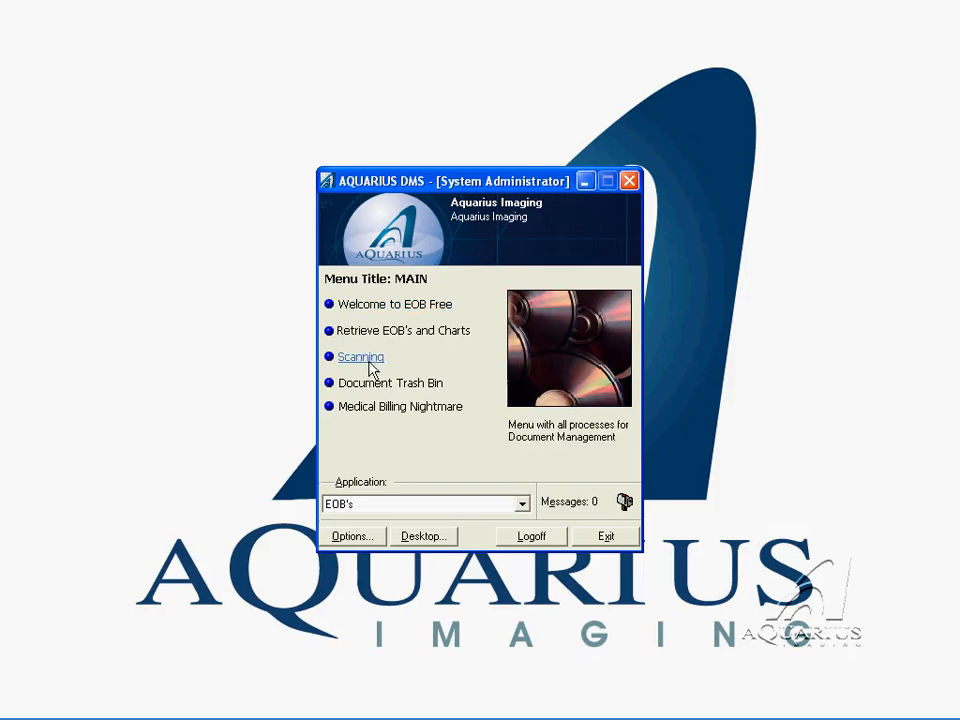
pyautogui.click(362, 357)
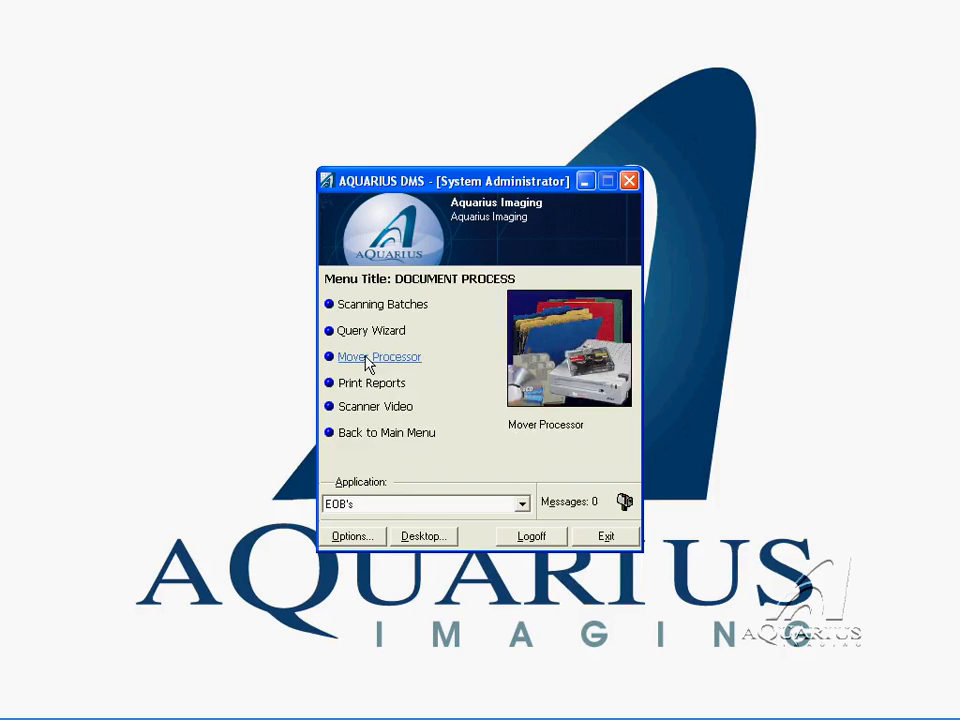
pyautogui.click(368, 407)
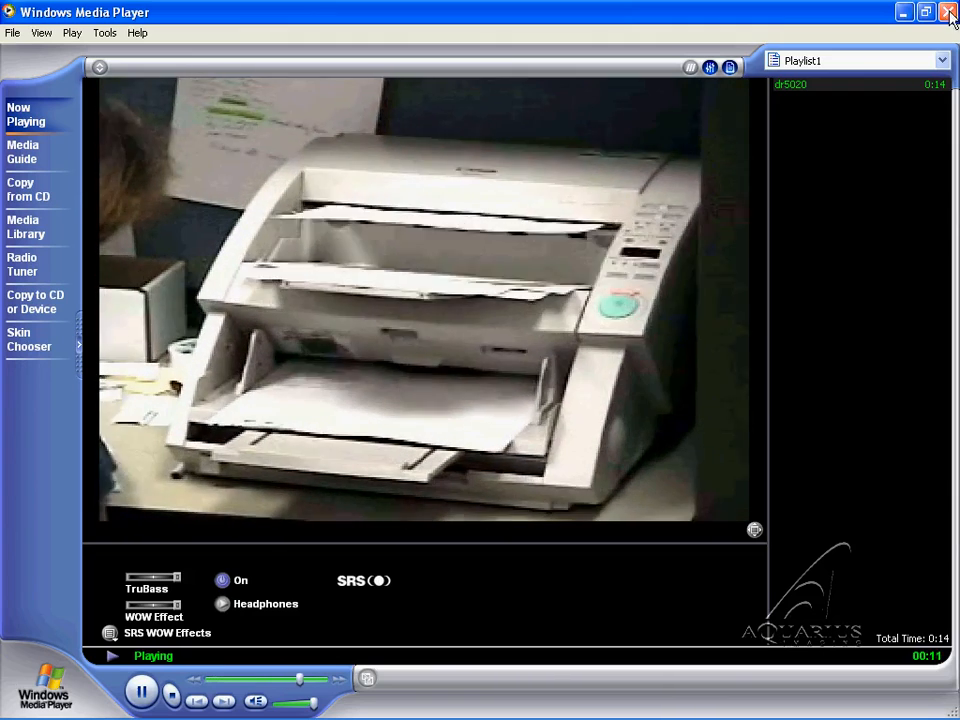
pyautogui.click(947, 12)
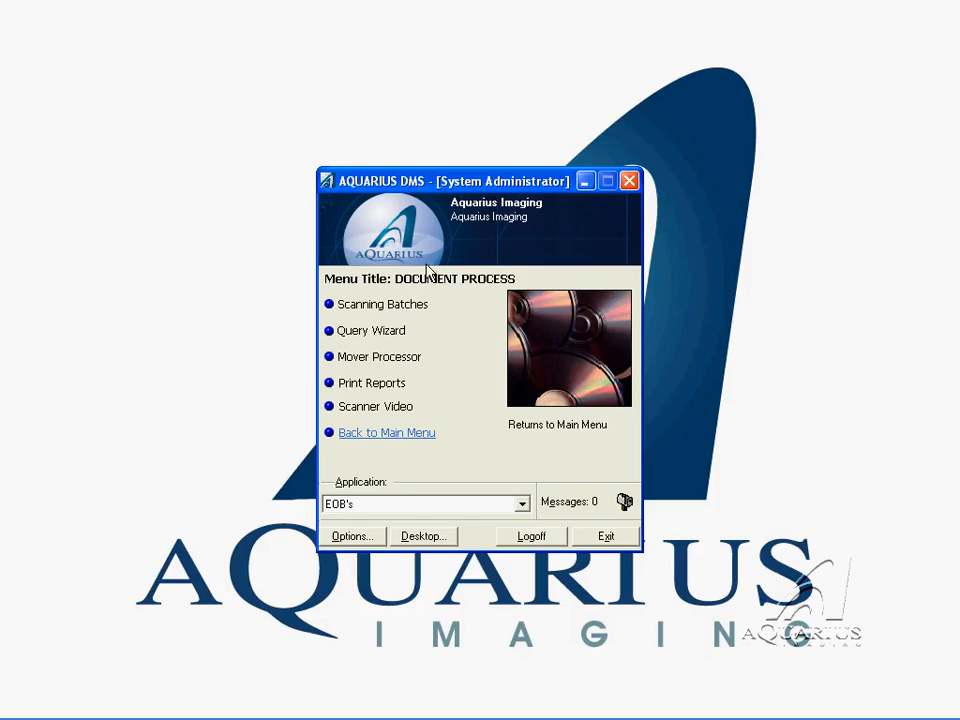
# Step: Create scanning batch 108 for the EOB's application, accepting the proposed batch properties
pyautogui.click(369, 310)
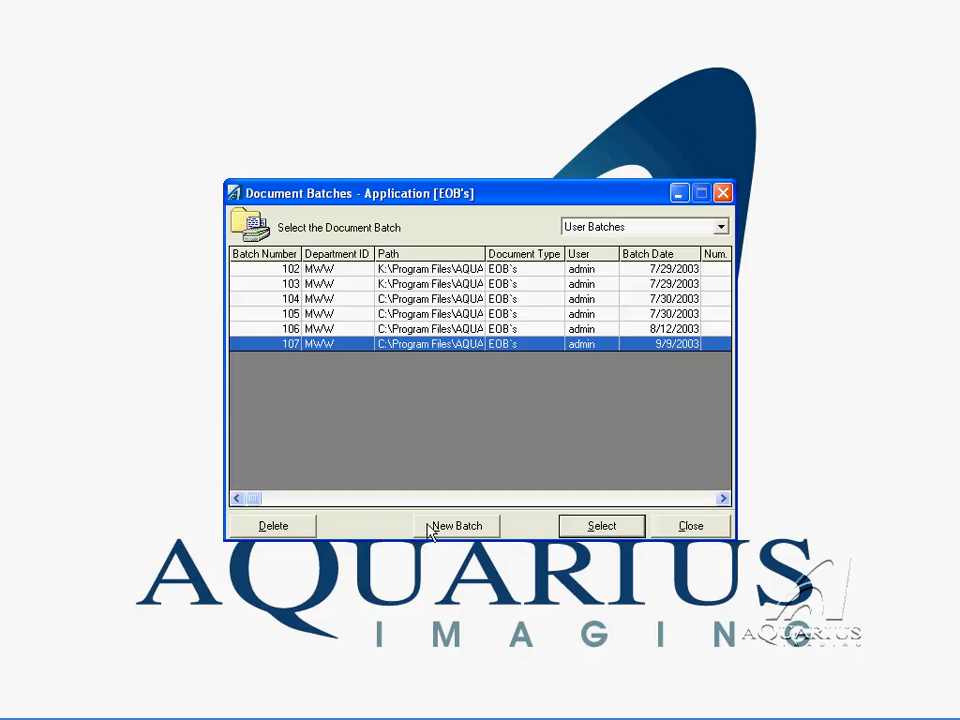
pyautogui.click(456, 525)
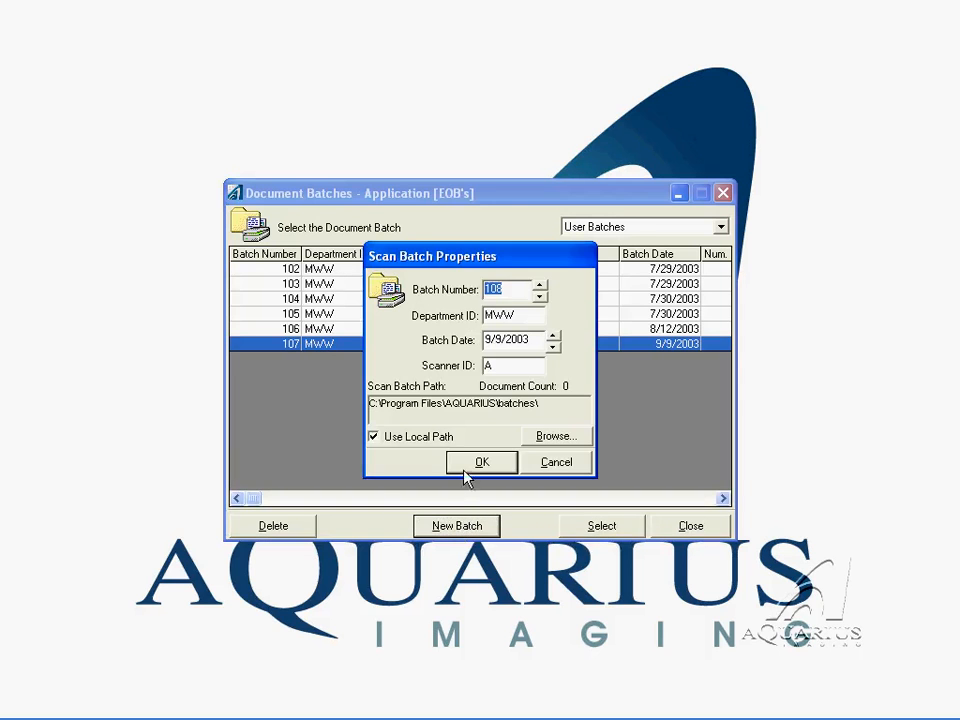
pyautogui.click(478, 463)
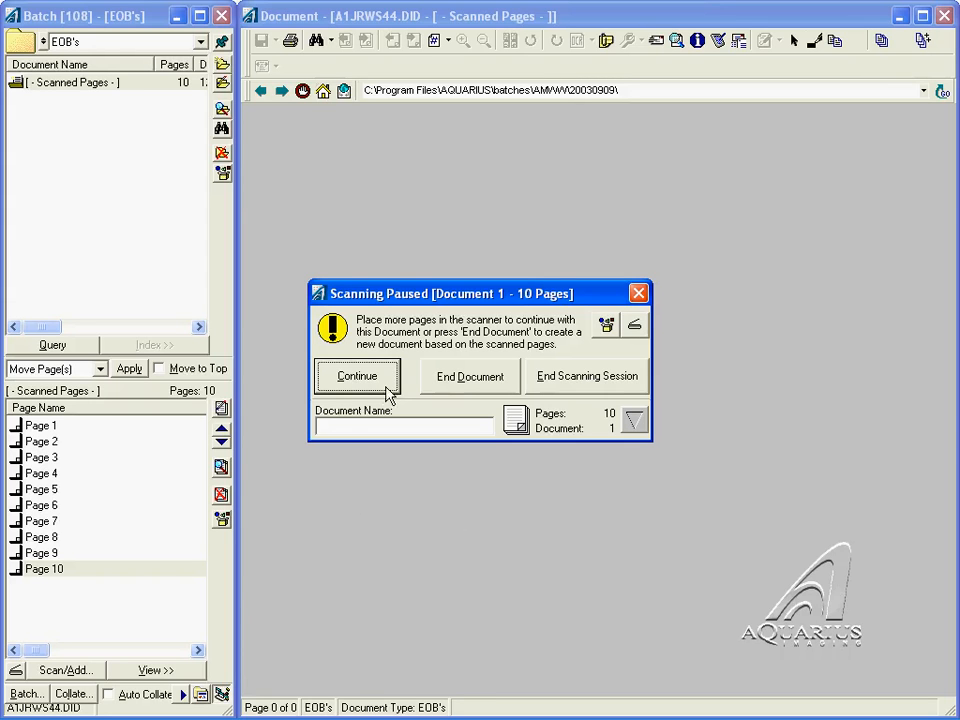
# Step: End the first scanned document, then end the scanning session after the second set of pages
pyautogui.click(456, 385)
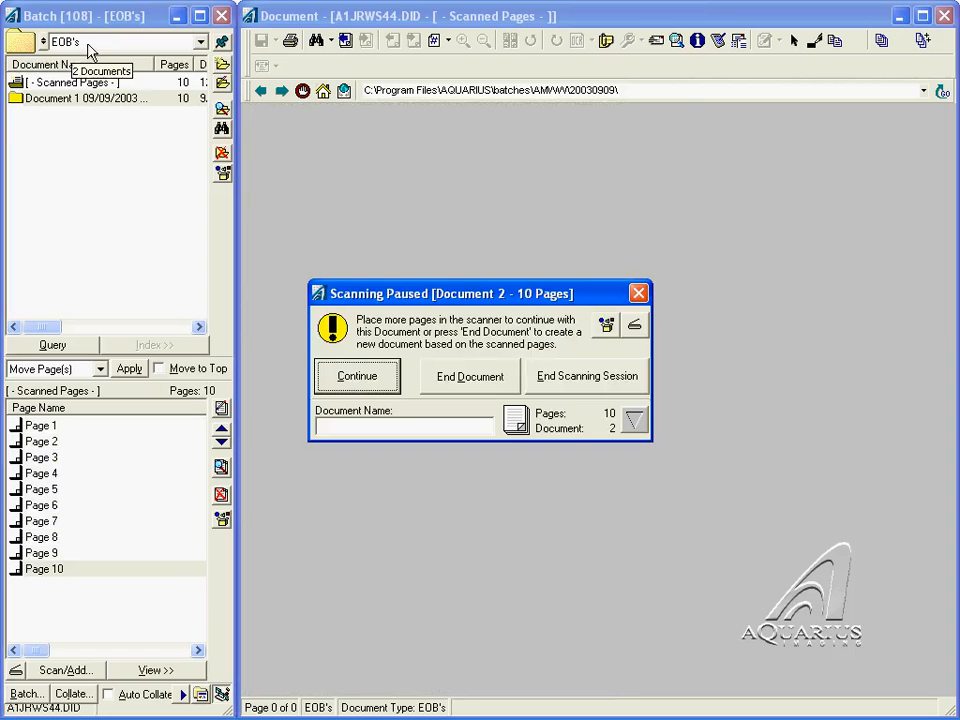
pyautogui.click(583, 384)
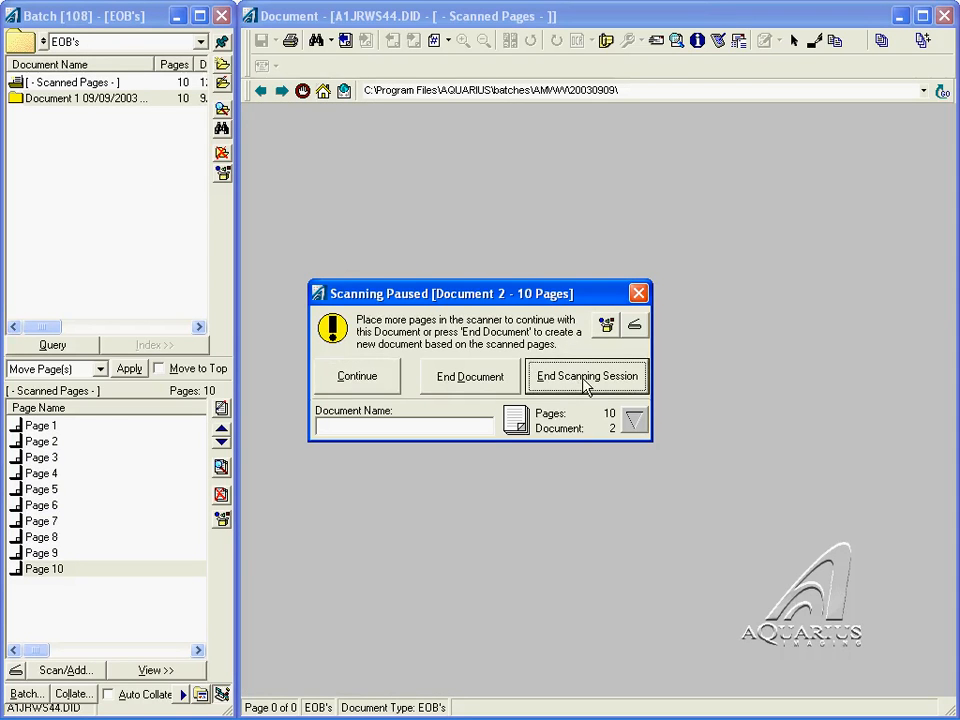
pyautogui.click(585, 384)
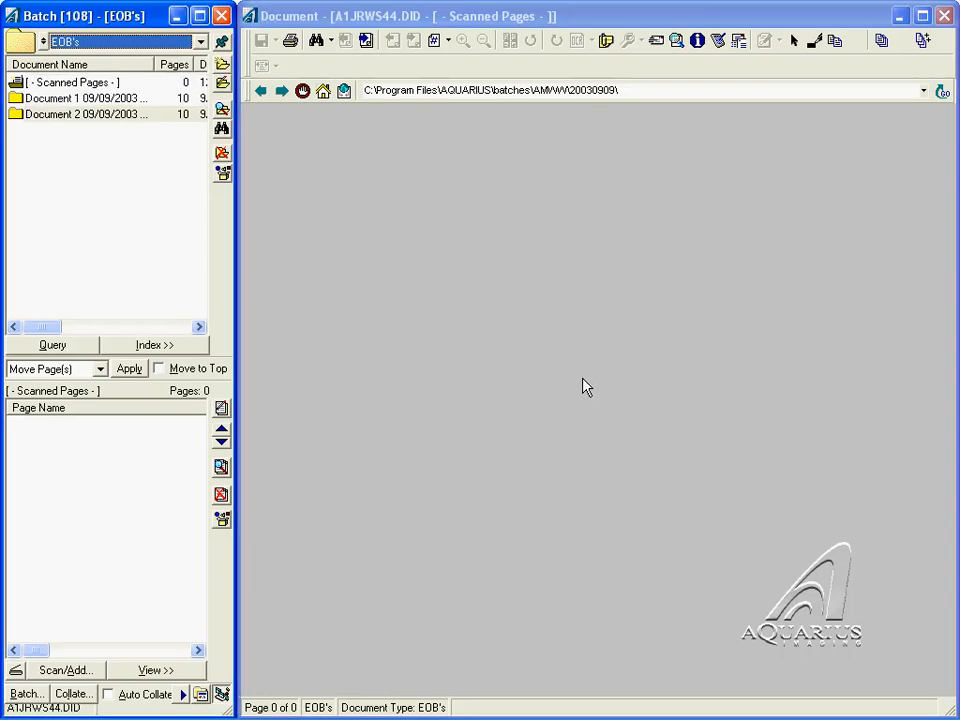
# Step: Index Document 1 with batch date 9/9/2003 and doctor HBMA, and save it to advance to the next document
pyautogui.click(72, 108)
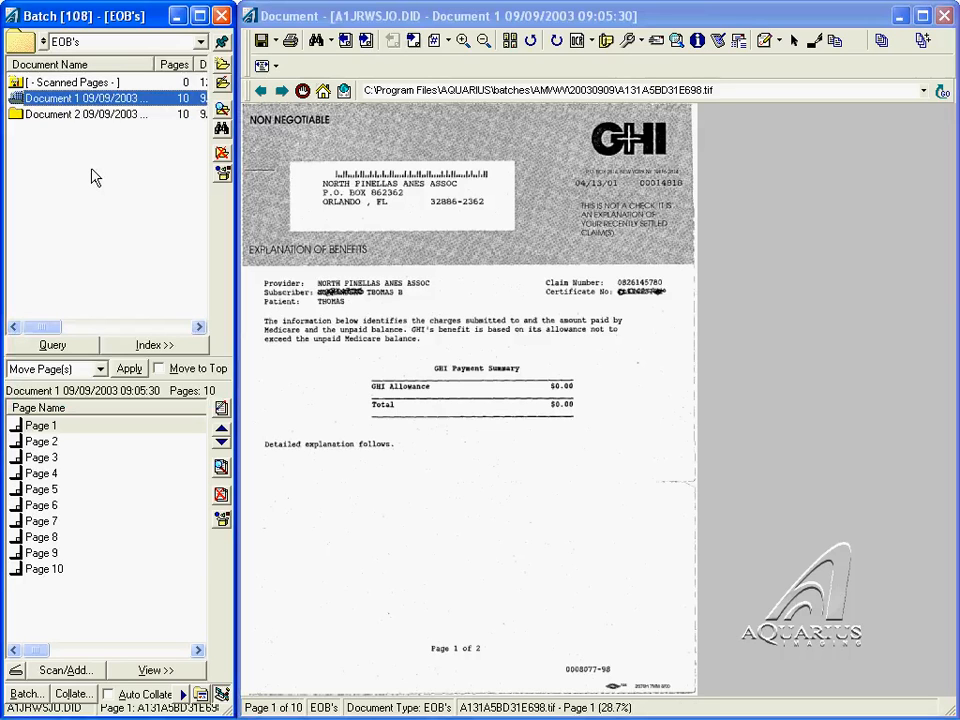
pyautogui.click(148, 346)
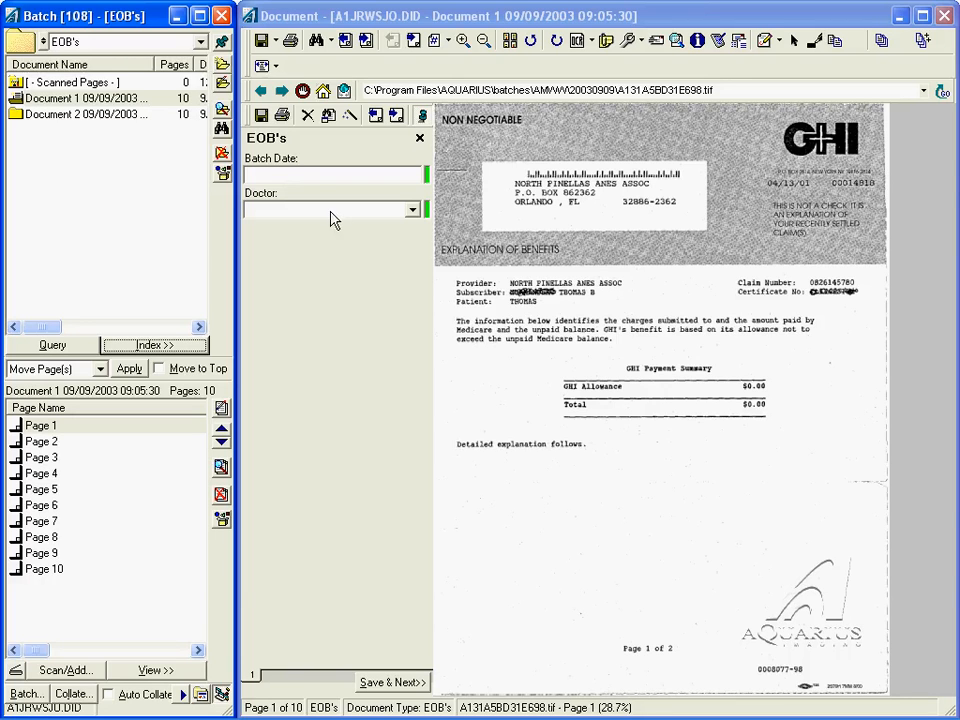
pyautogui.click(281, 175)
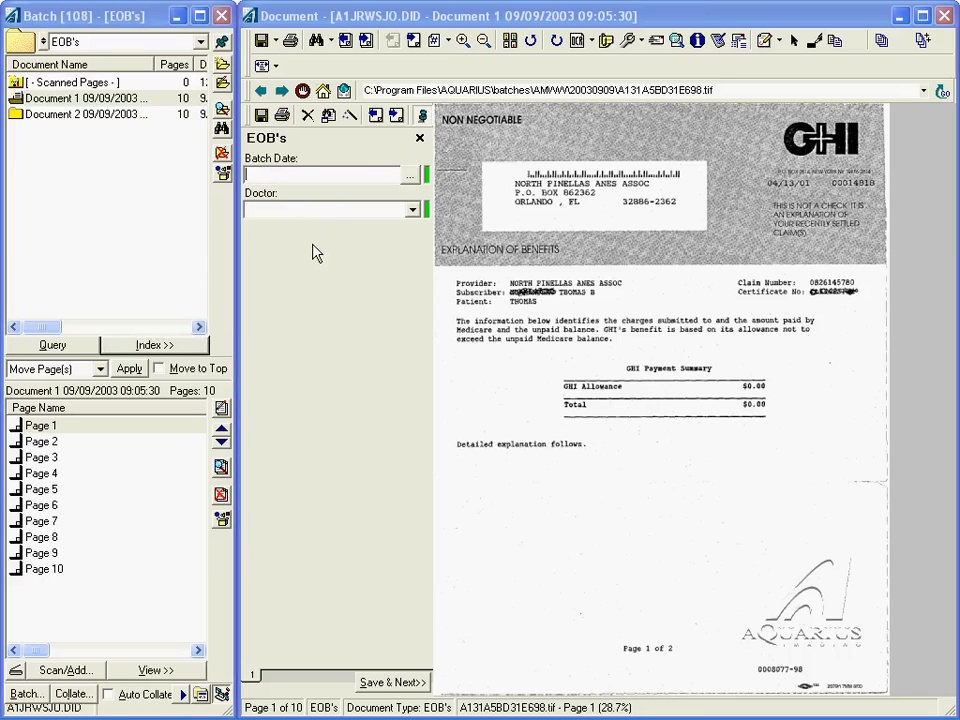
pyautogui.write('9/9/2003')
pyautogui.press('Tab')
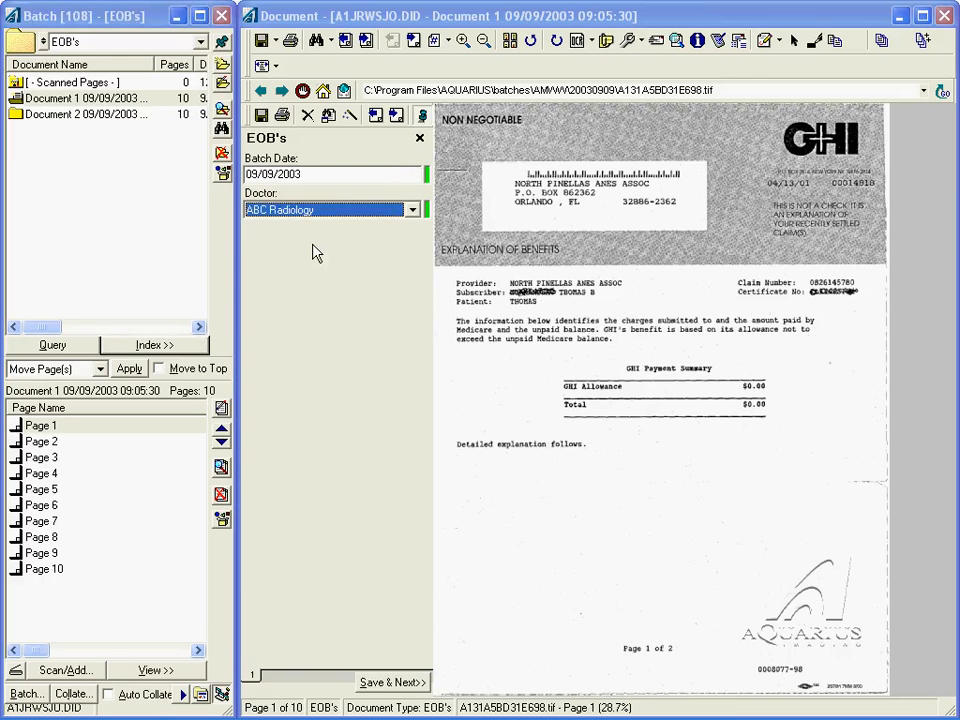
pyautogui.click(411, 211)
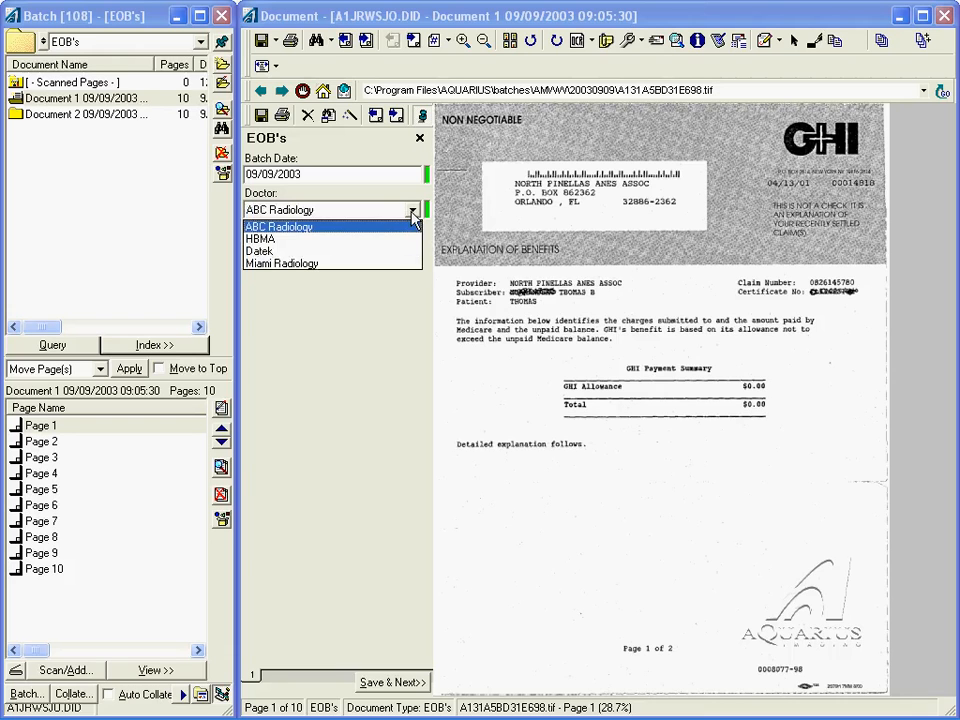
pyautogui.click(288, 245)
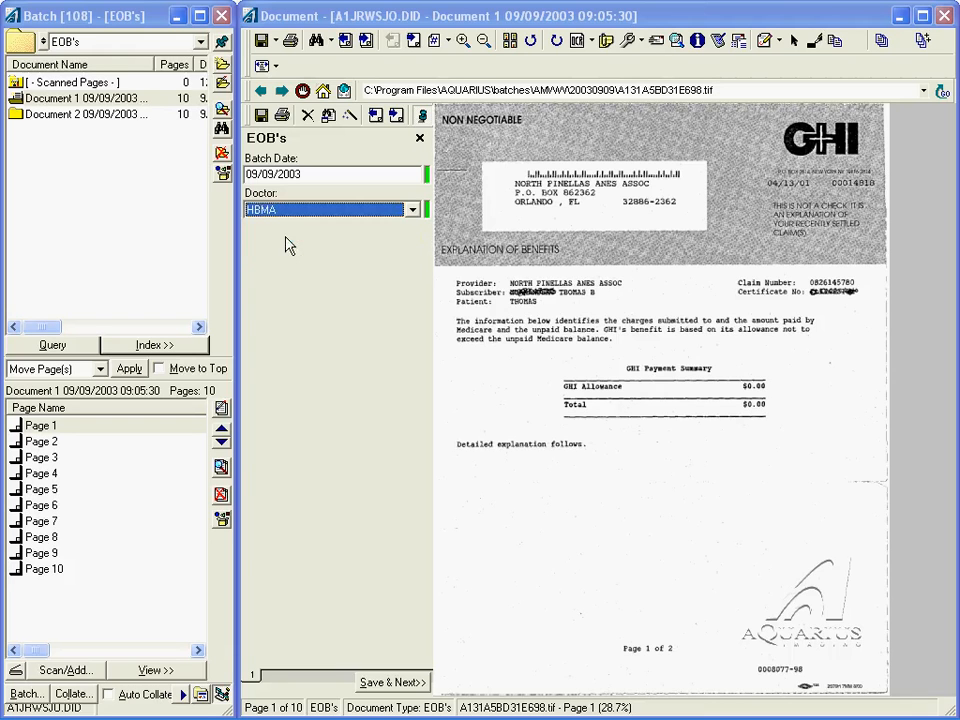
pyautogui.click(404, 683)
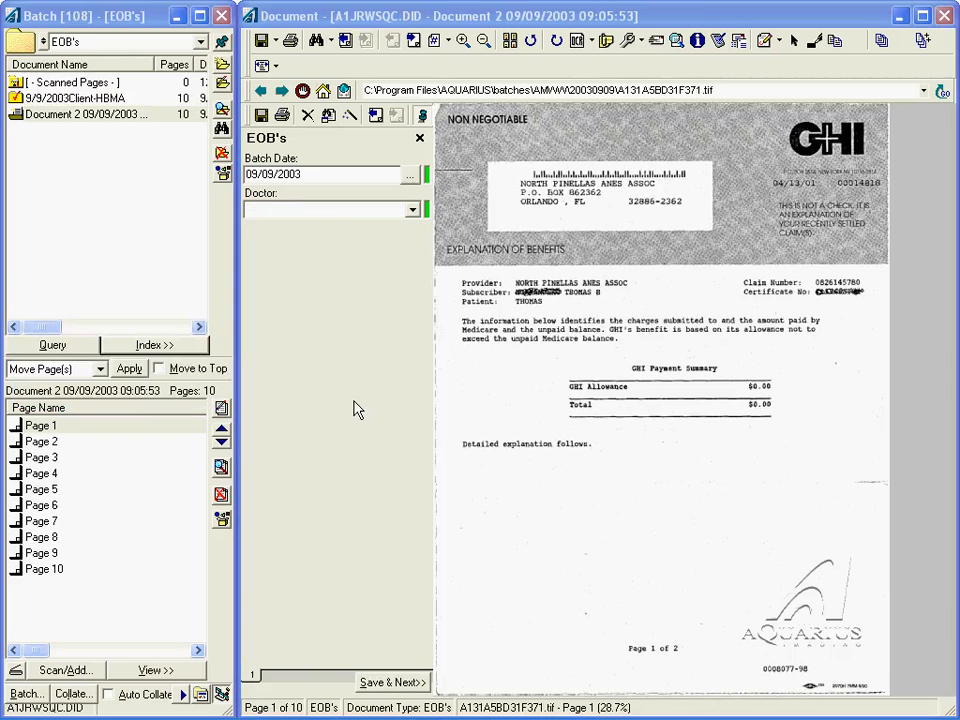
# Step: Index Document 2 with doctor Datek, keeping the carried-over batch date, and save it
pyautogui.press('Tab')
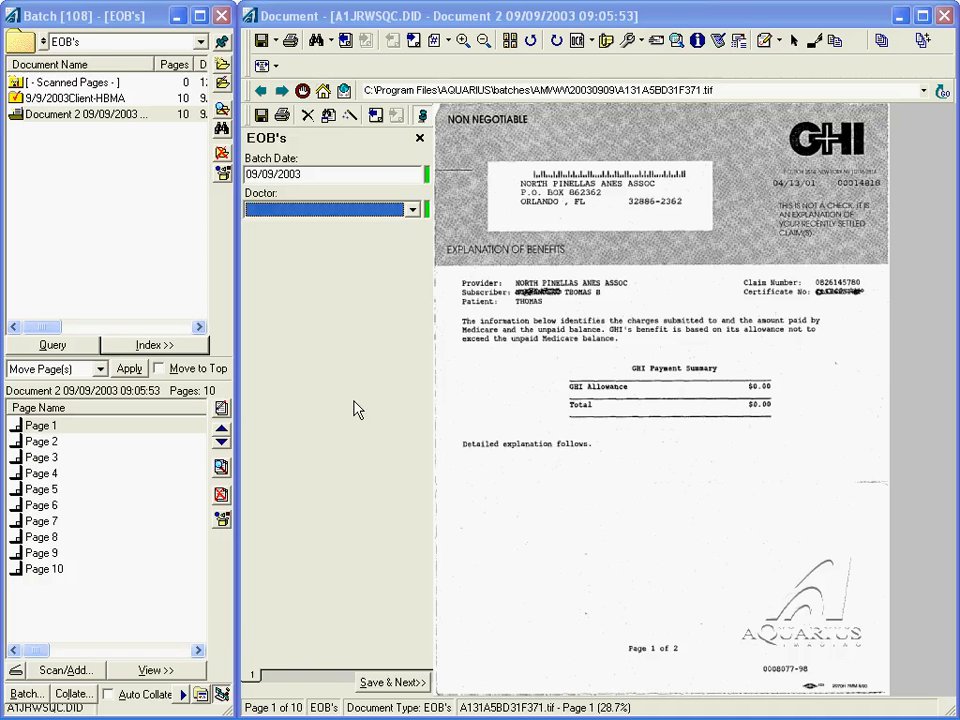
pyautogui.press('d')
pyautogui.press('Return')
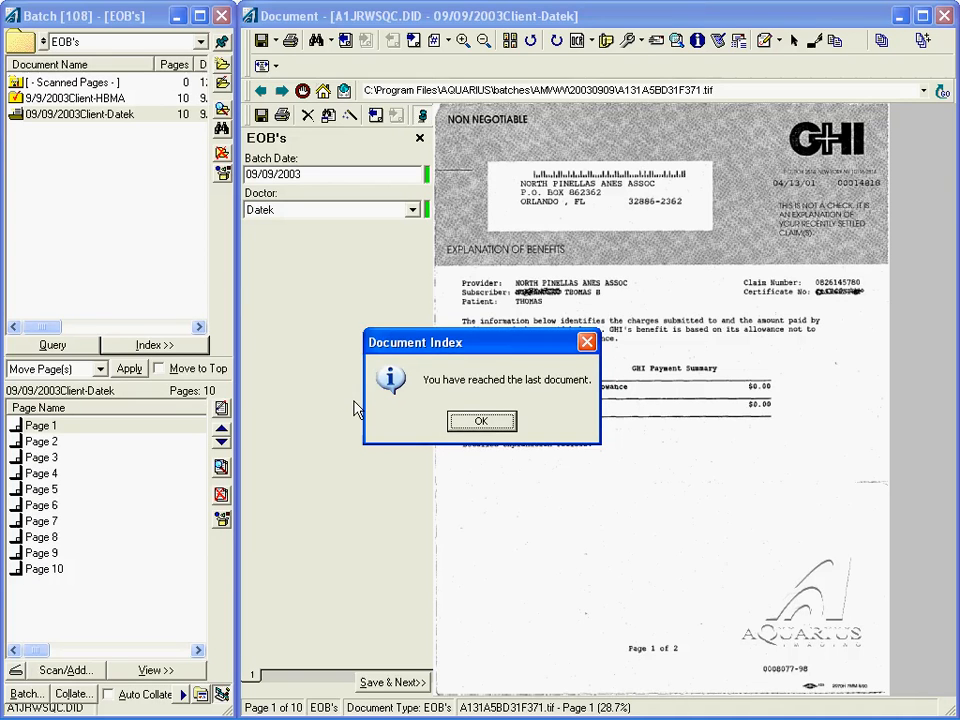
pyautogui.click(484, 424)
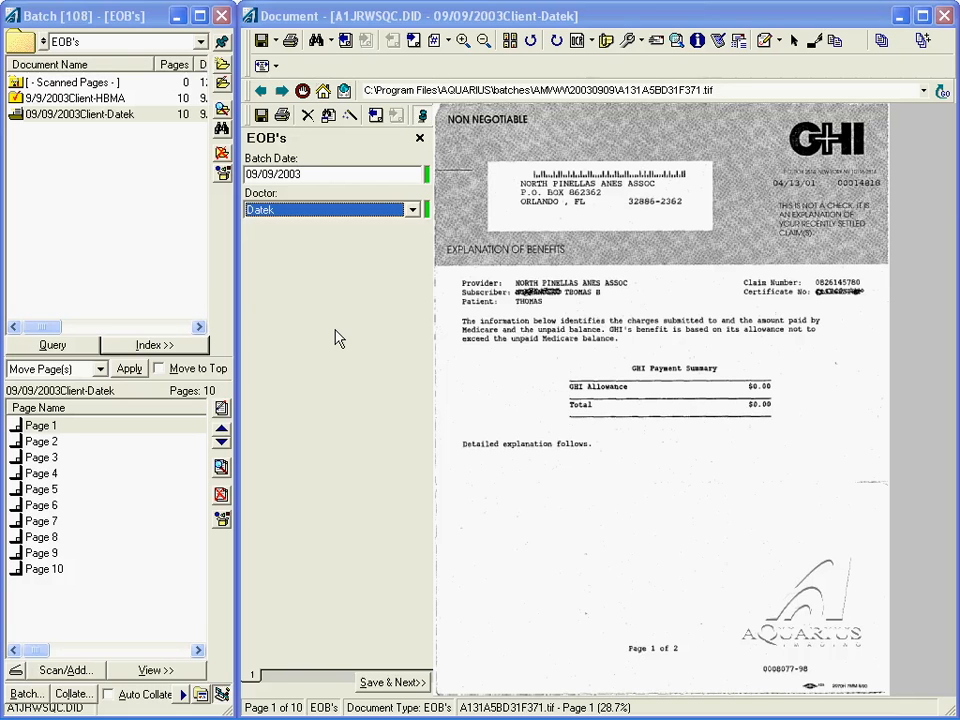
# Step: Query the EOB's documents for batch date 04-12-2002 and doctor HBMA
pyautogui.click(222, 132)
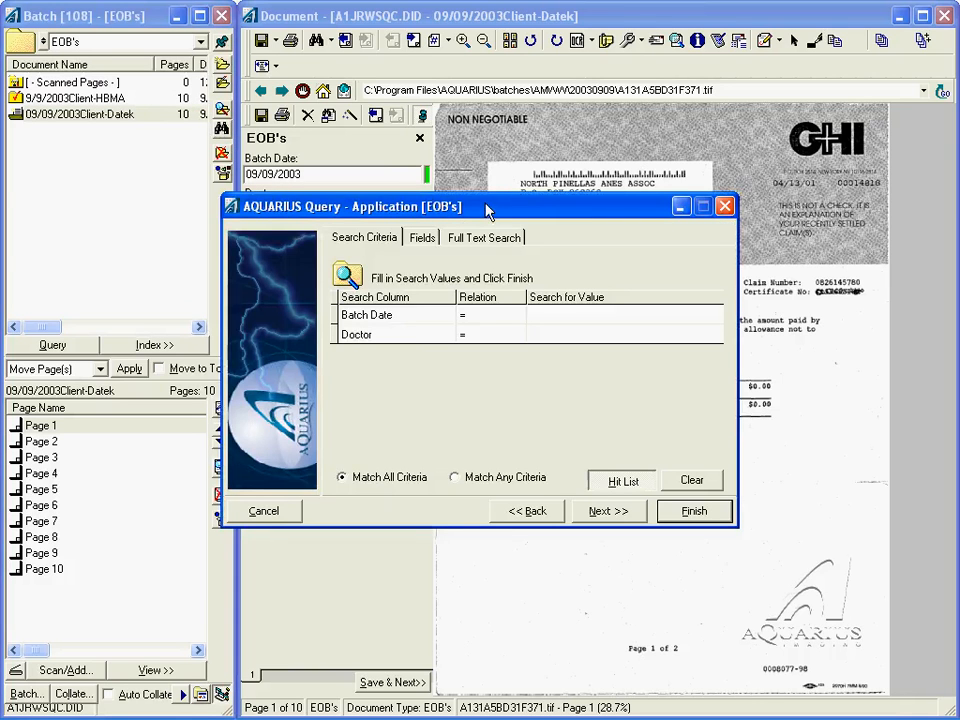
pyautogui.click(537, 312)
pyautogui.write('04-12-2002')
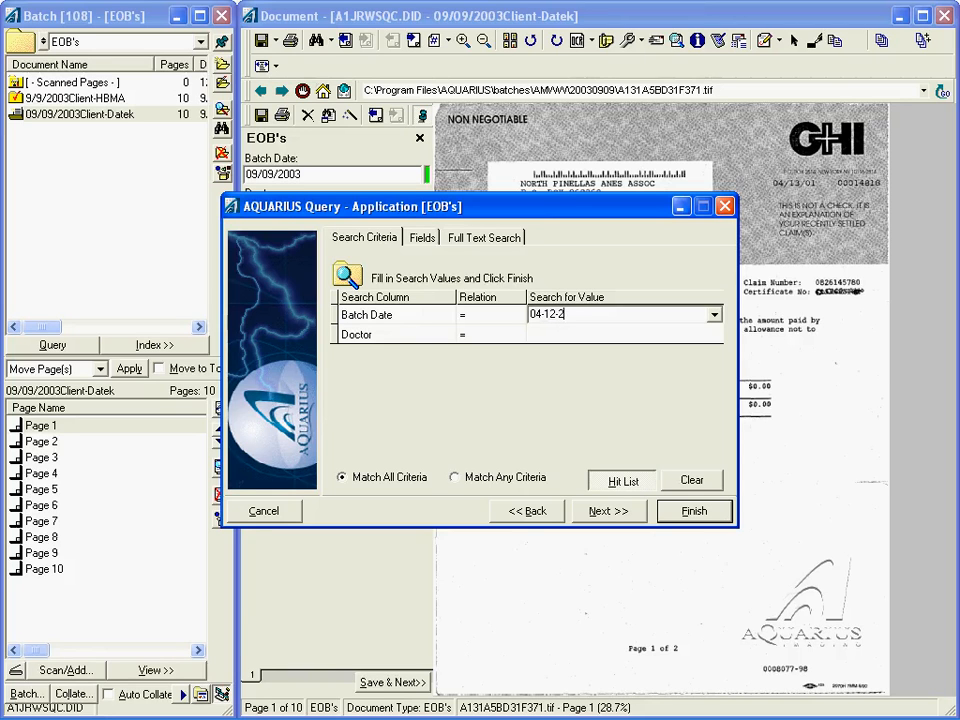
pyautogui.press('Tab')
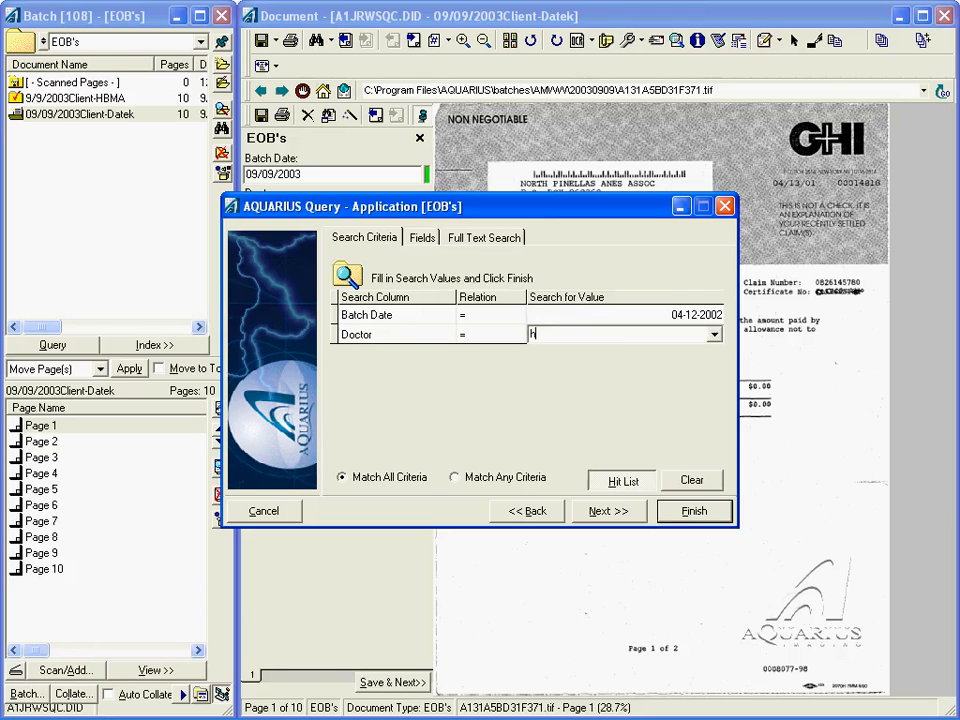
pyautogui.click(715, 335)
pyautogui.click(717, 420)
pyautogui.click(565, 425)
pyautogui.click(703, 515)
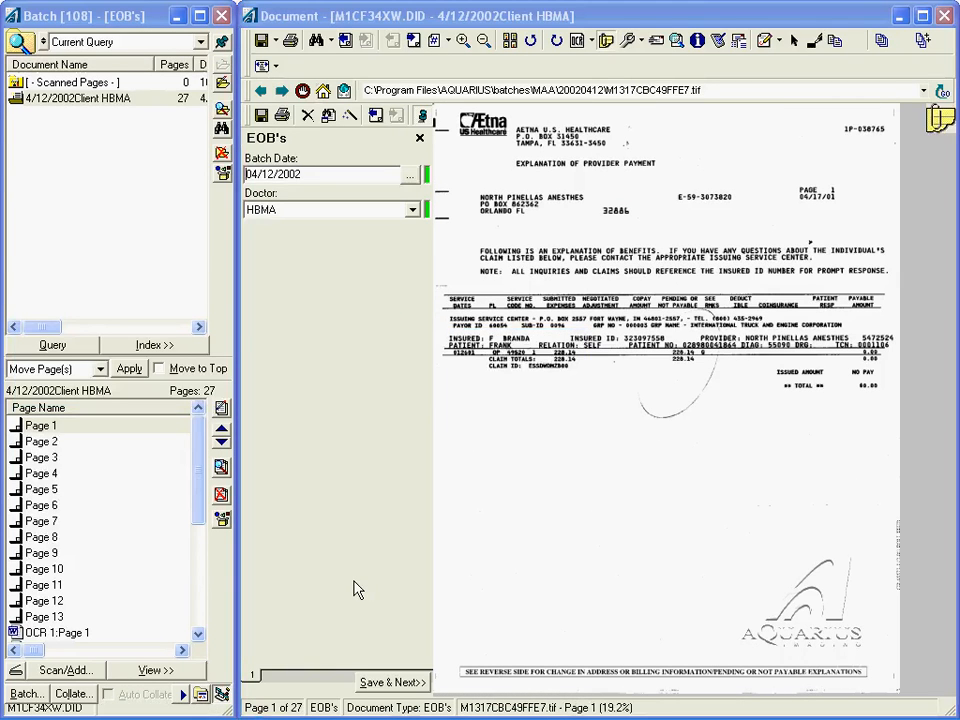
# Step: Browse the first four pages of the retrieved document and compare page 1's OCR text with its image
pyautogui.click(42, 442)
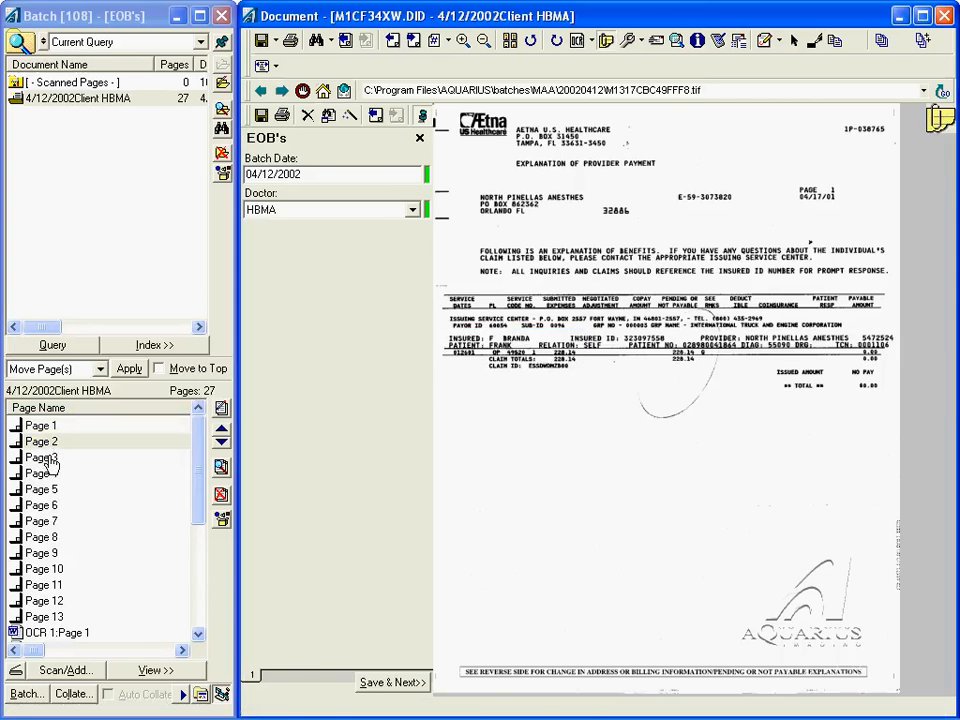
pyautogui.click(50, 458)
pyautogui.click(52, 474)
pyautogui.click(42, 428)
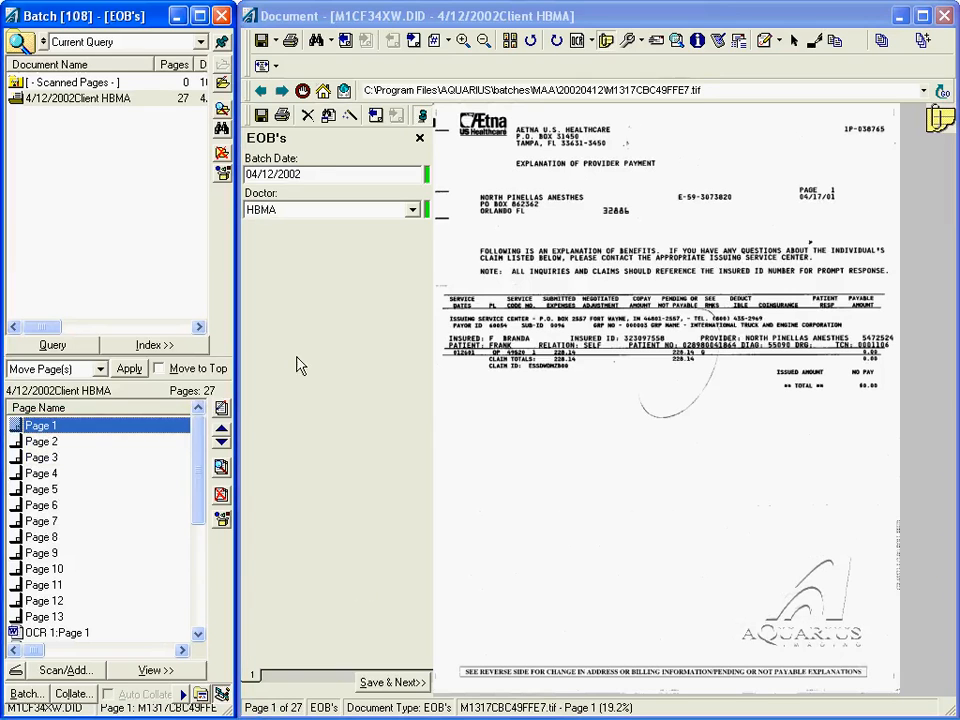
pyautogui.click(577, 42)
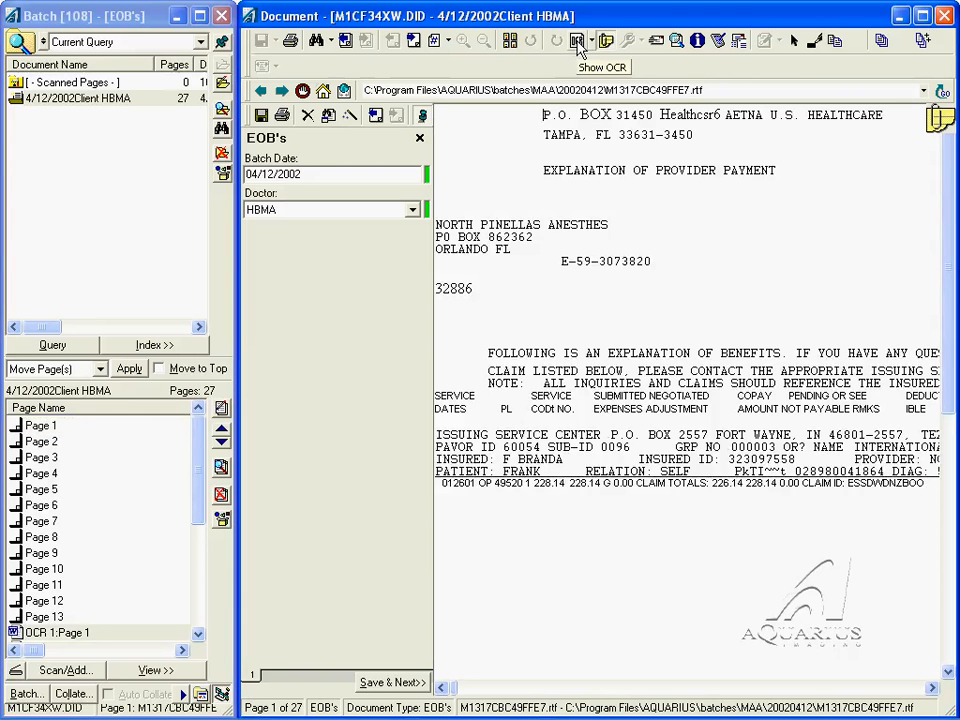
pyautogui.click(577, 42)
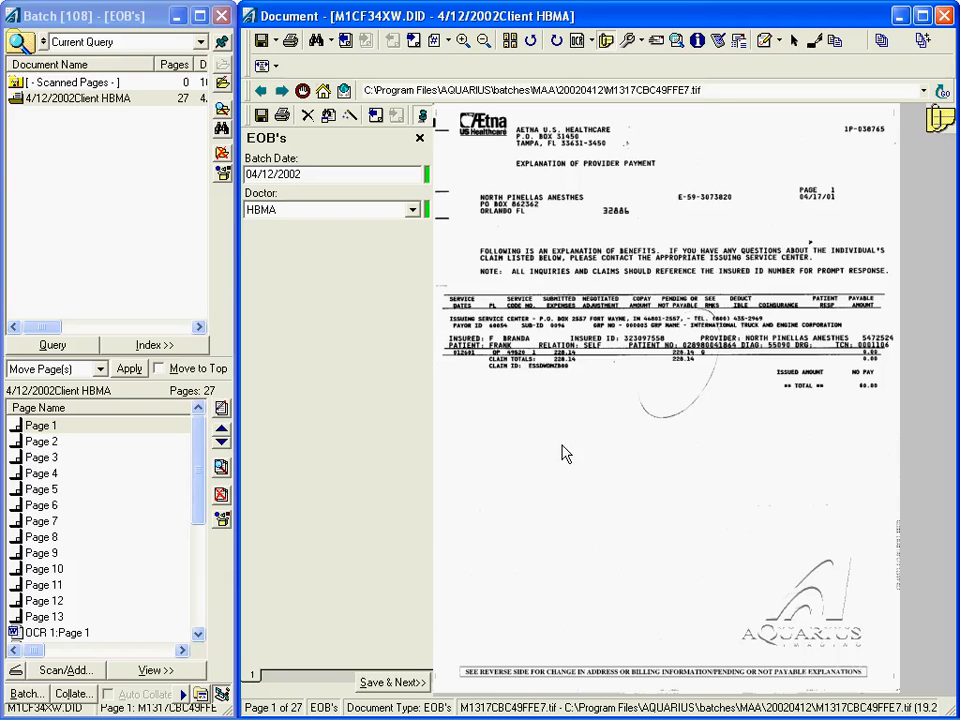
# Step: Run a full-text search for the patient's surname, step through the matches, and view the matching page's scanned image
pyautogui.click(221, 112)
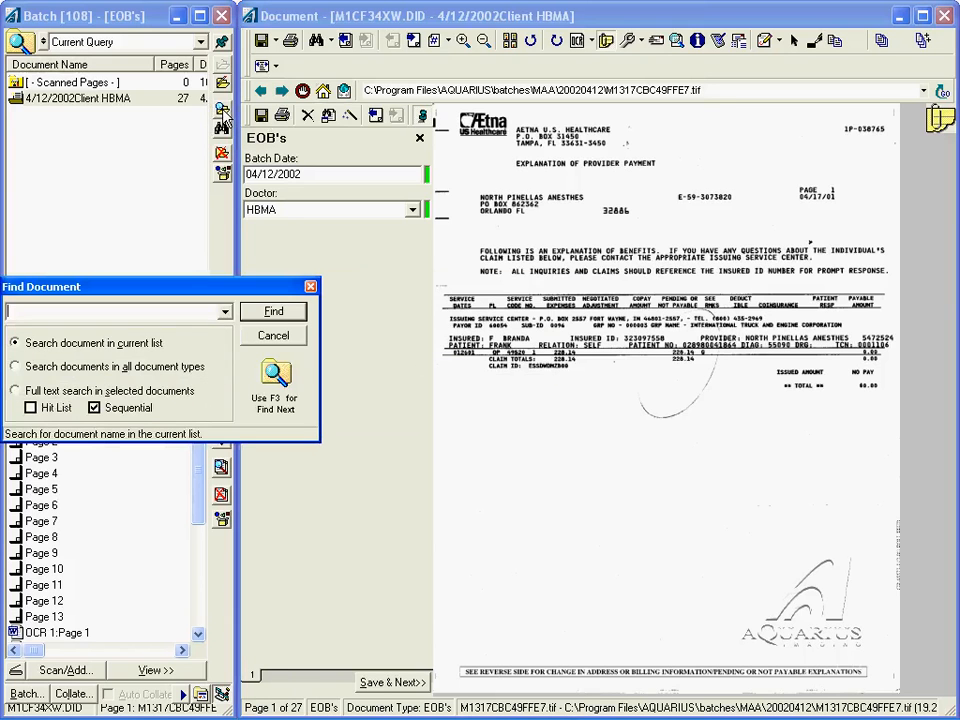
pyautogui.click(40, 392)
pyautogui.click(35, 314)
pyautogui.write('eagle')
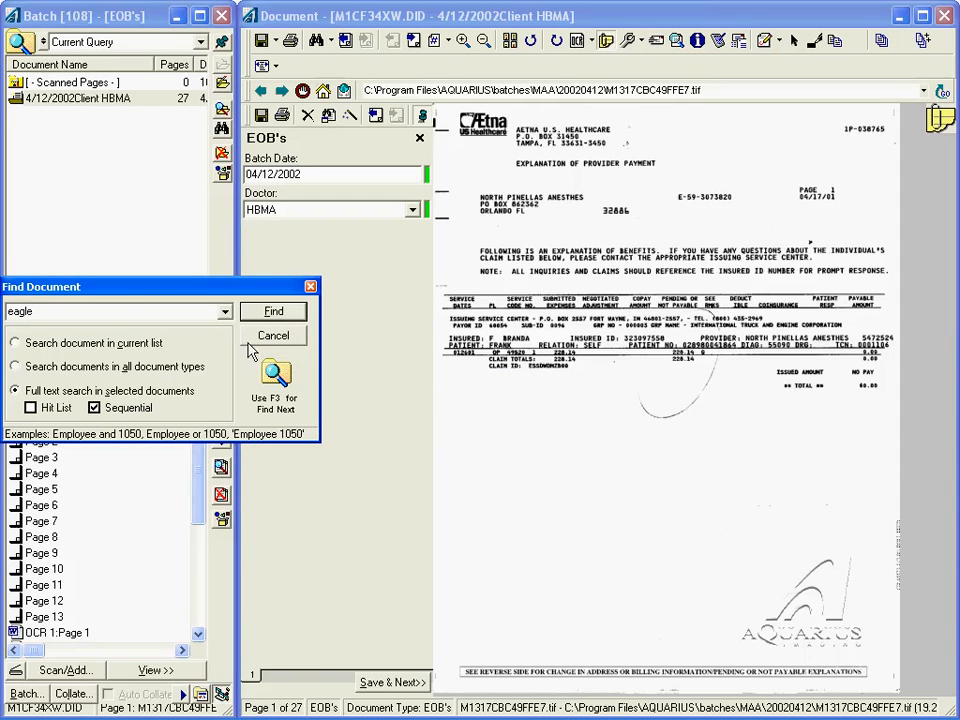
pyautogui.click(275, 313)
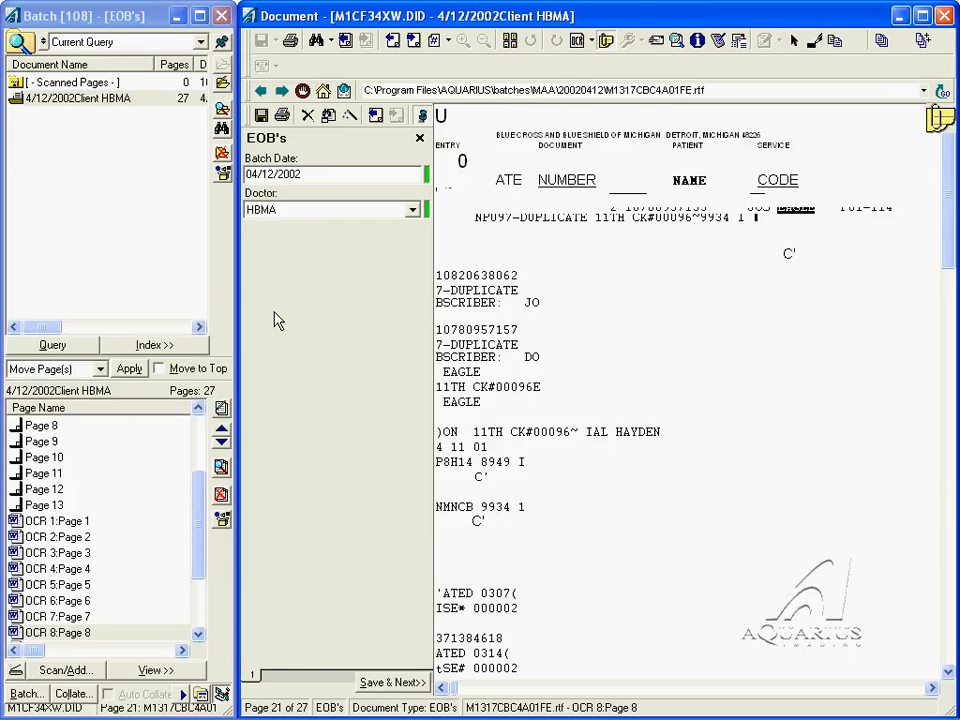
pyautogui.press('F3')
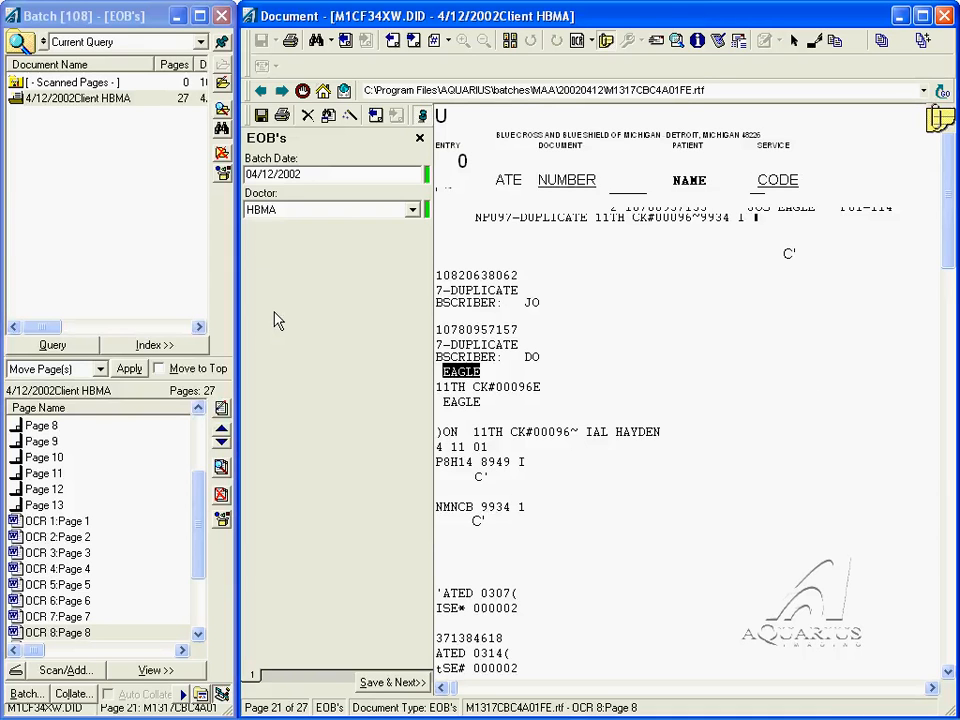
pyautogui.press('F3')
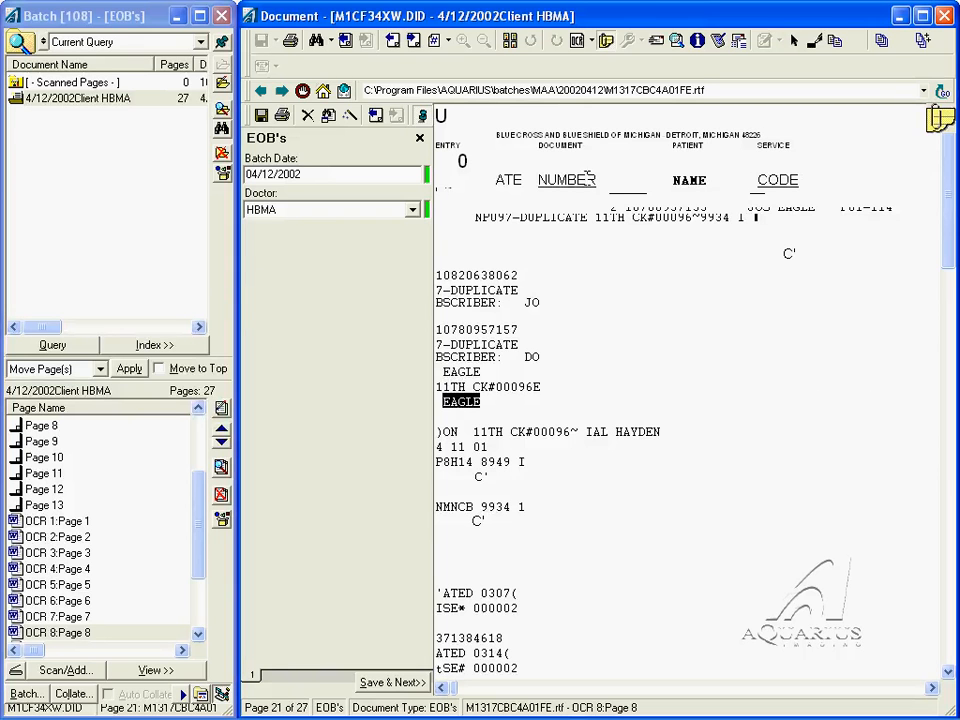
pyautogui.click(577, 44)
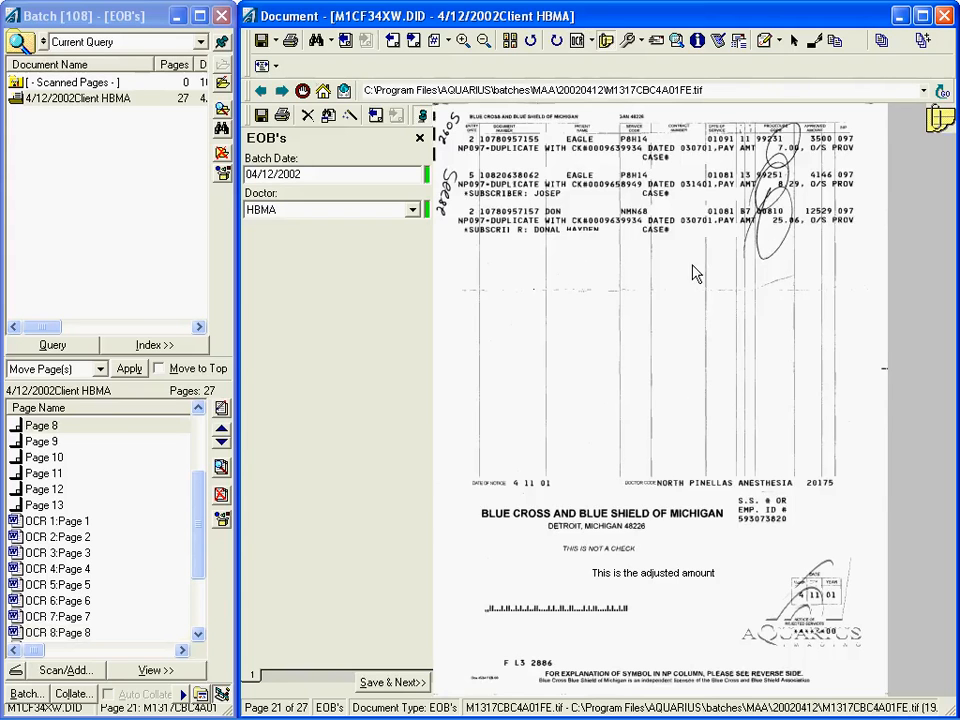
# Step: Cover the third claim entry on page 8 with a white redaction block across the full row
pyautogui.click(815, 45)
pyautogui.moveTo(452, 196); pyautogui.dragTo(866, 242)
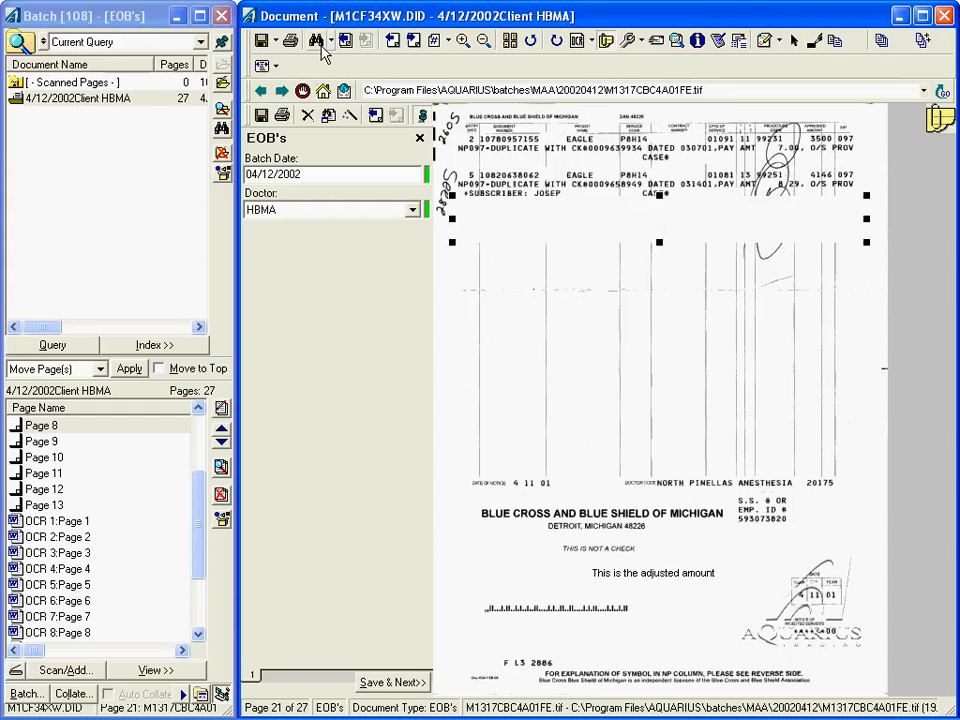
# Step: View the print settings for the current page without printing, and delete the redaction block
pyautogui.click(290, 41)
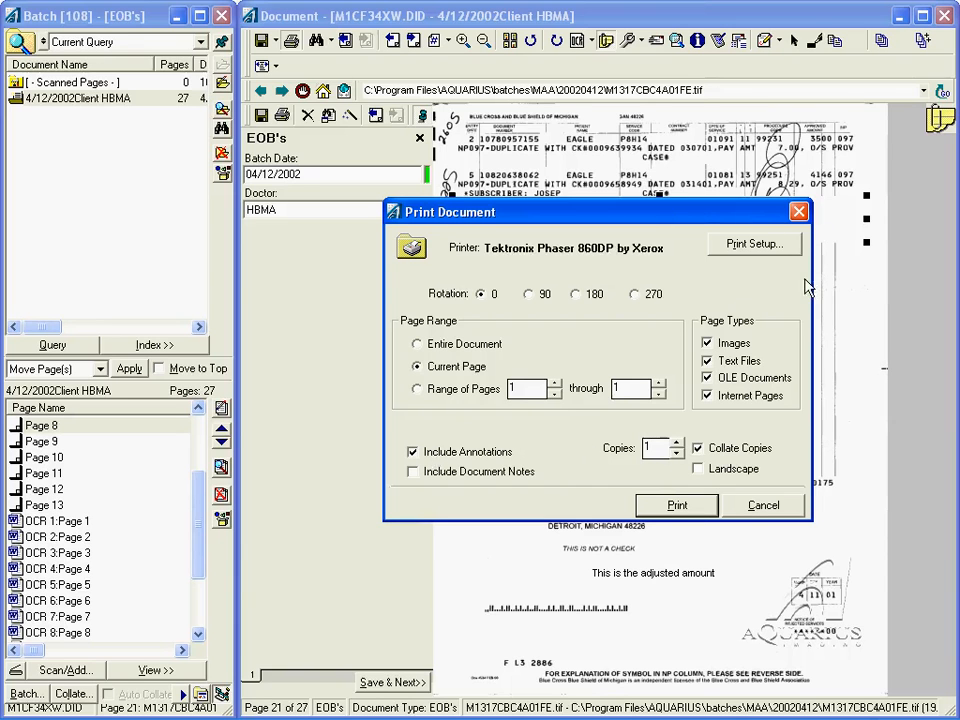
pyautogui.click(757, 507)
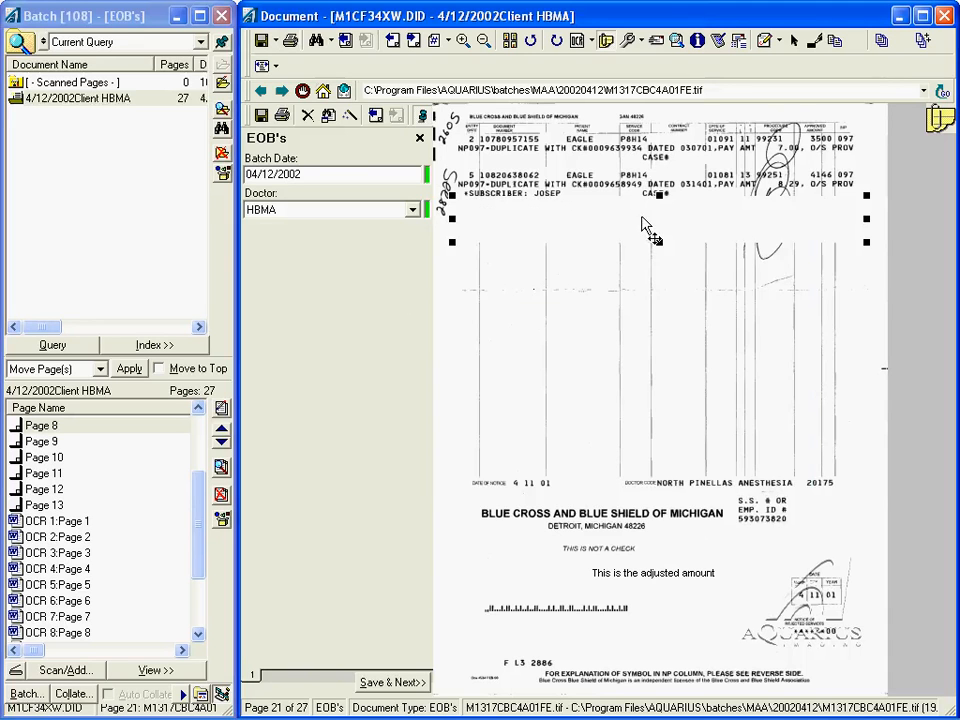
pyautogui.press('Delete')
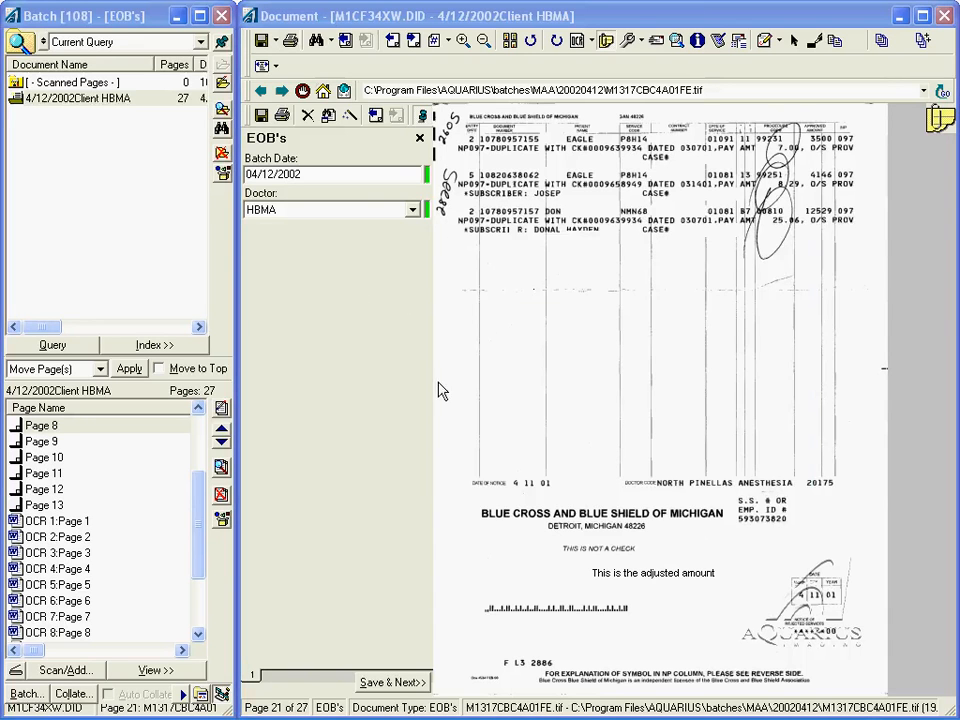